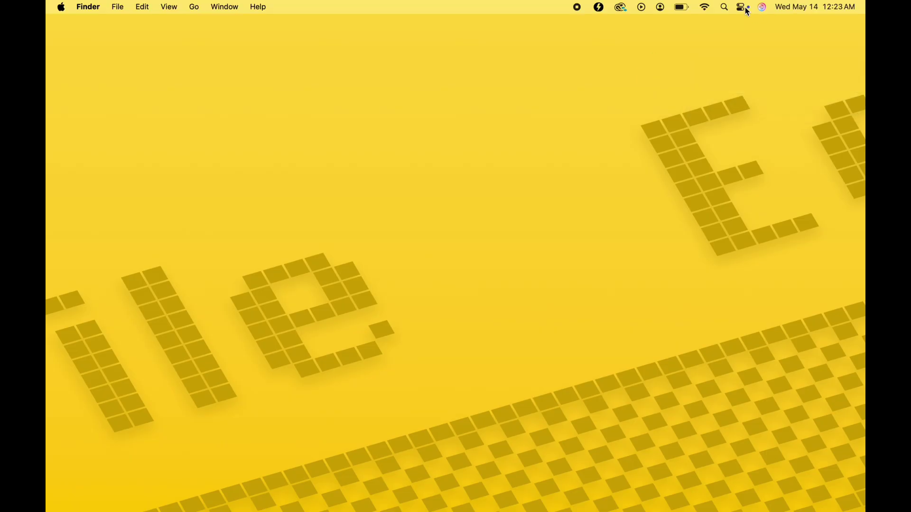
# Step: Start Screen Mirroring from Control Center to the Samsung 6 Series TV
pyautogui.click(743, 7)
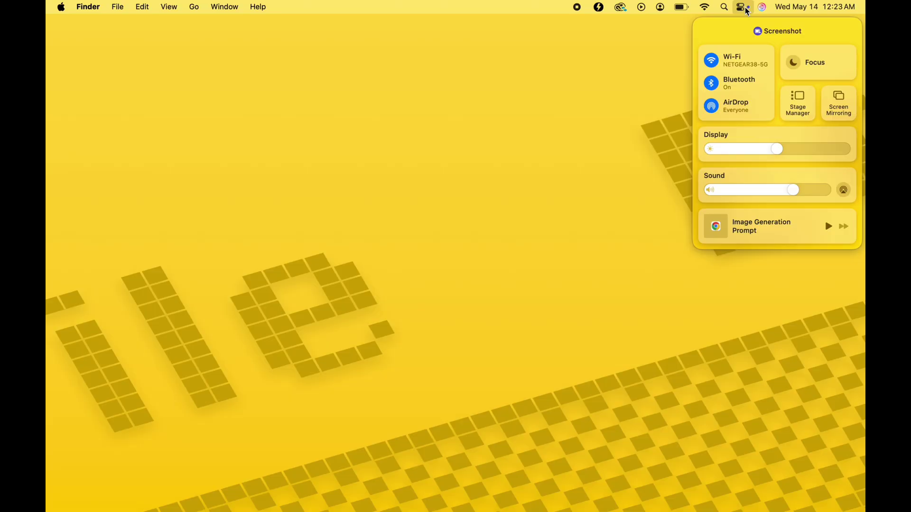
pyautogui.click(847, 105)
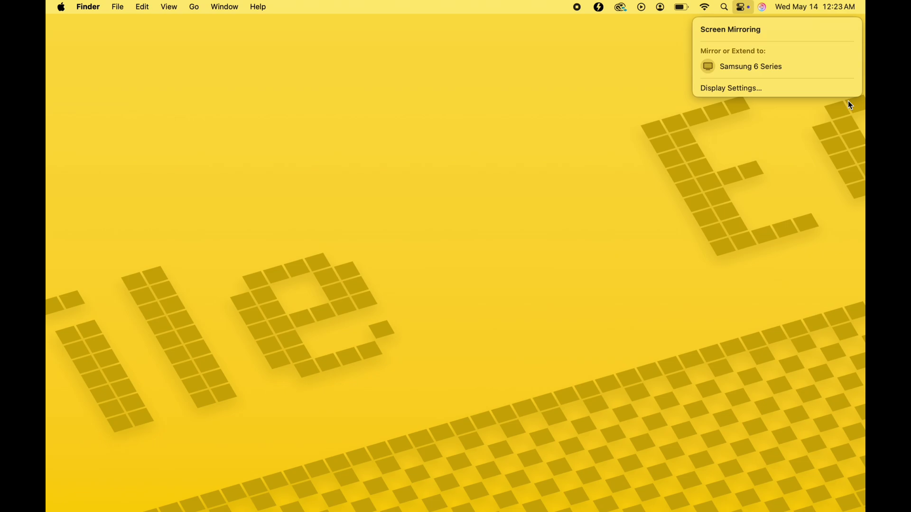
pyautogui.click(793, 73)
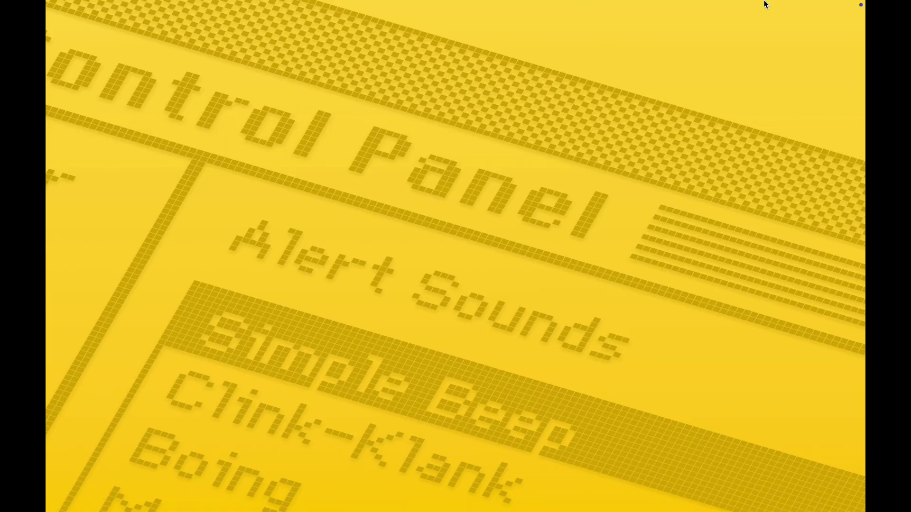
# Step: Switch Control Center sound output from MacBook Pro Speakers to Samsung 6 Series
pyautogui.moveTo(763, 3)
pyautogui.click(739, 7)
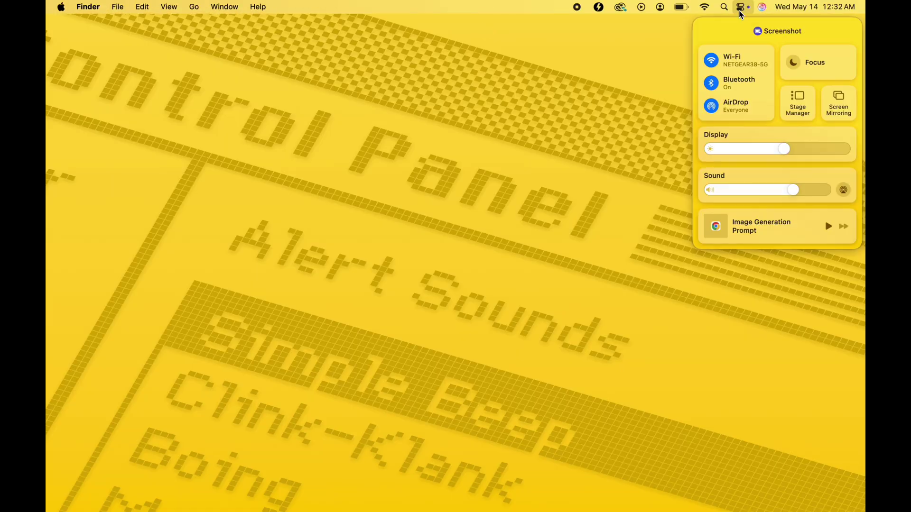
pyautogui.click(807, 179)
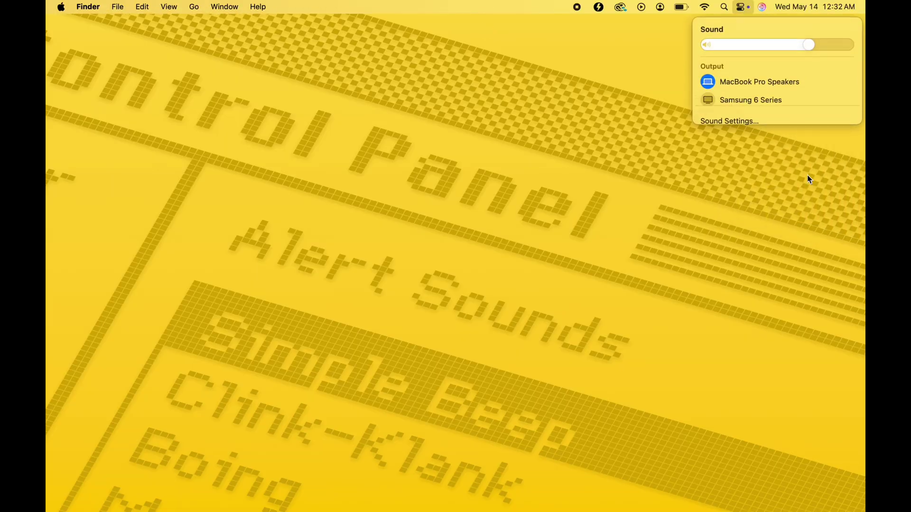
pyautogui.click(774, 103)
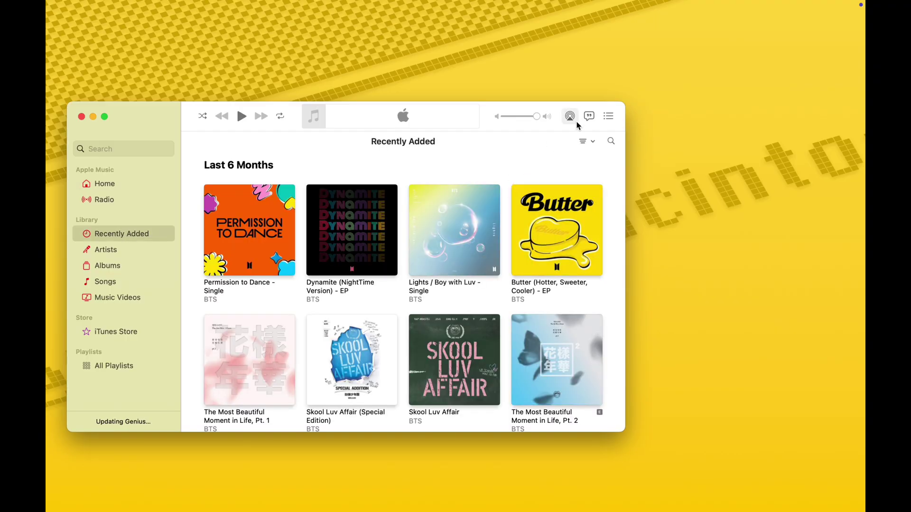
# Step: Set Music's AirPlay output to Samsung 6 Series only, unticking the MacBook Pro
pyautogui.click(569, 117)
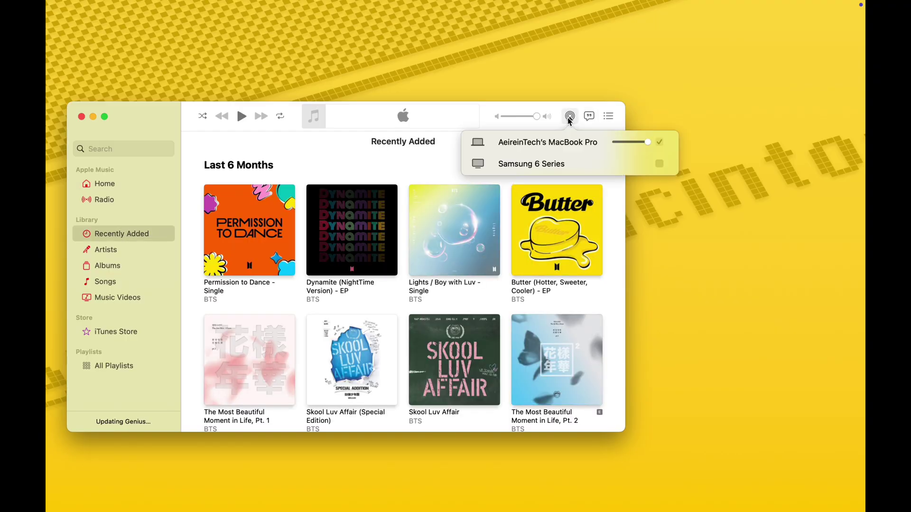
pyautogui.click(658, 165)
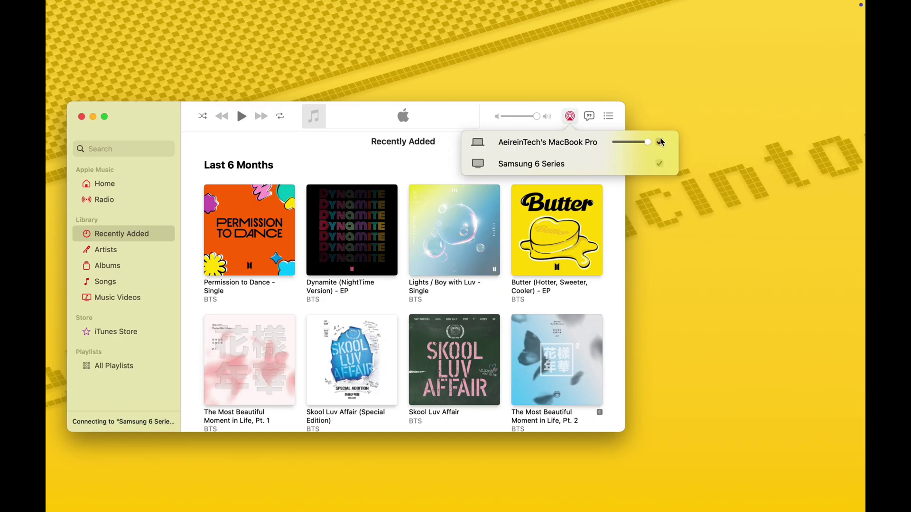
pyautogui.click(660, 142)
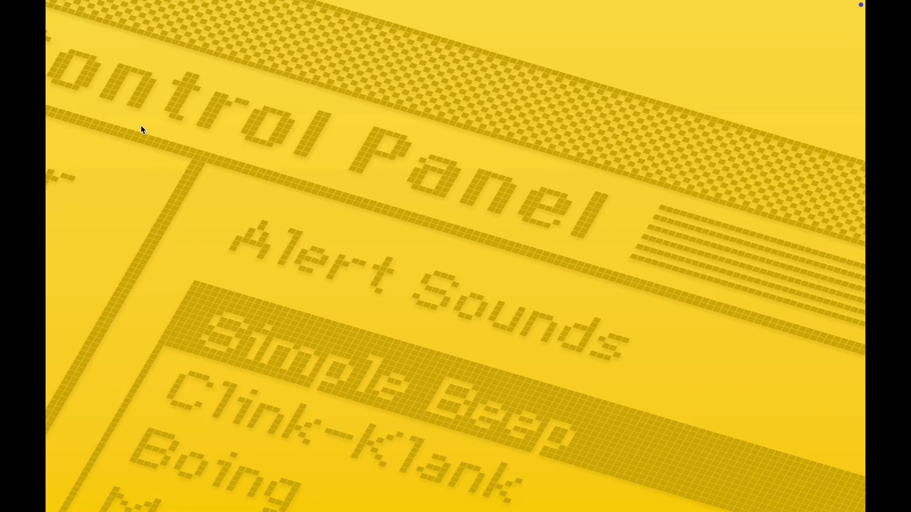
# Step: Show About This Mac from the Apple menu for the M1 MacBook Pro
pyautogui.click(85, 7)
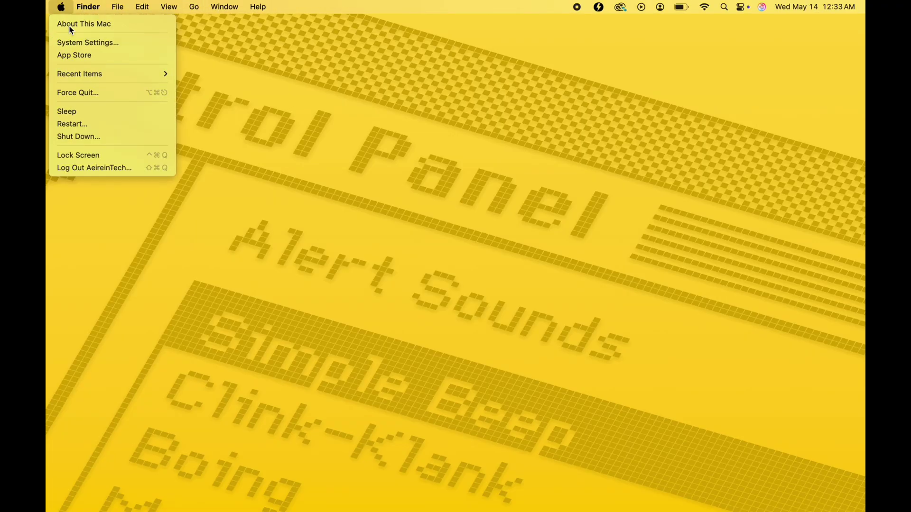
pyautogui.click(83, 24)
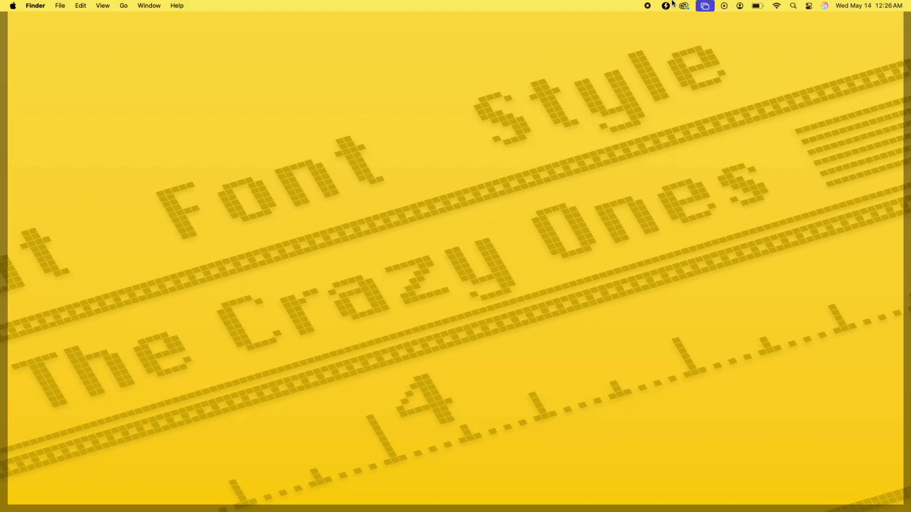
# Step: Launch Calendar on May 2025 and confirm it is mirrored to the Samsung TV
pyautogui.click(703, 6)
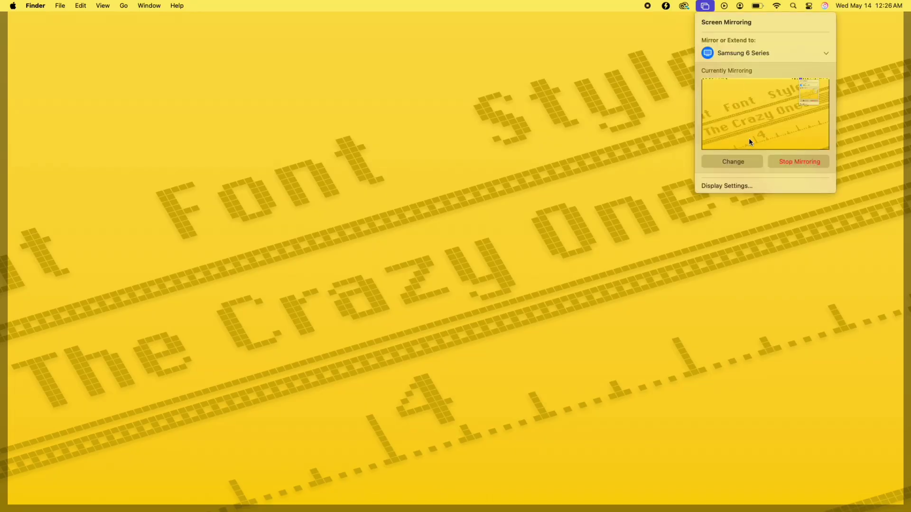
pyautogui.click(791, 162)
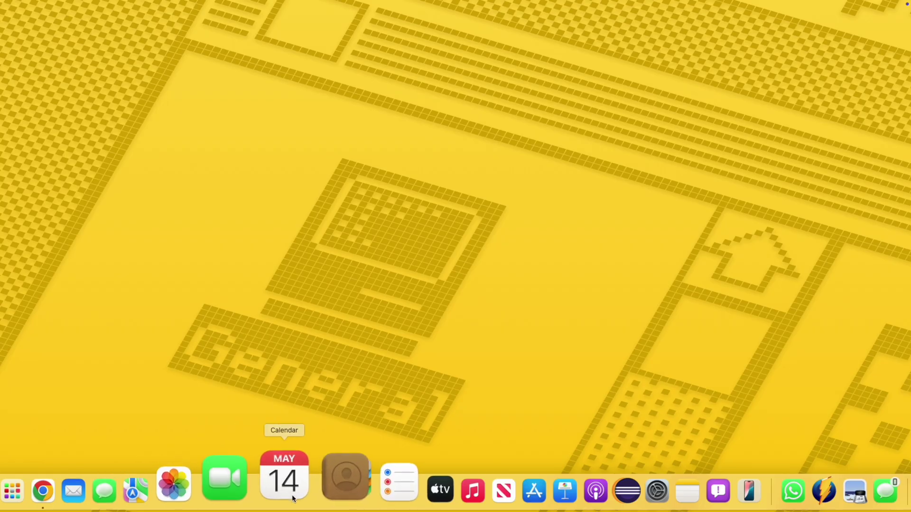
pyautogui.click(293, 494)
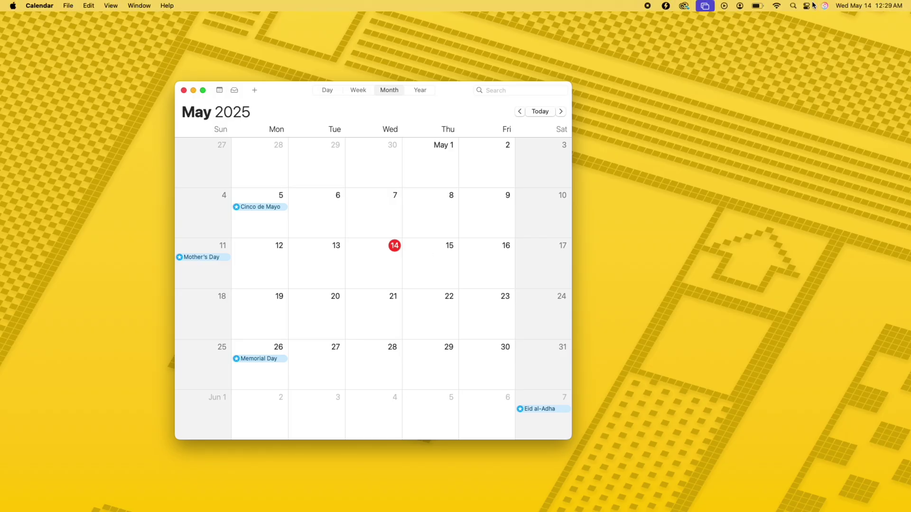
pyautogui.click(705, 7)
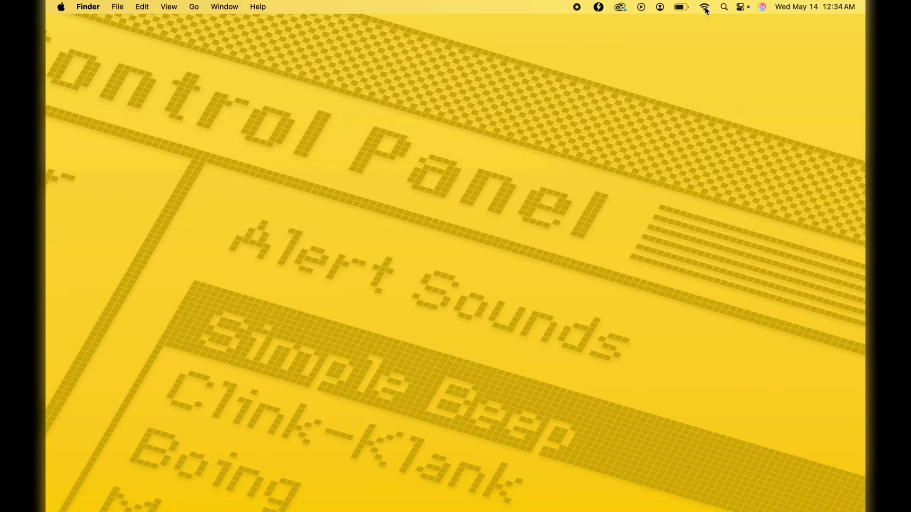
# Step: Reconnect the Mac to its known Wi-Fi network from the menu bar
pyautogui.click(703, 7)
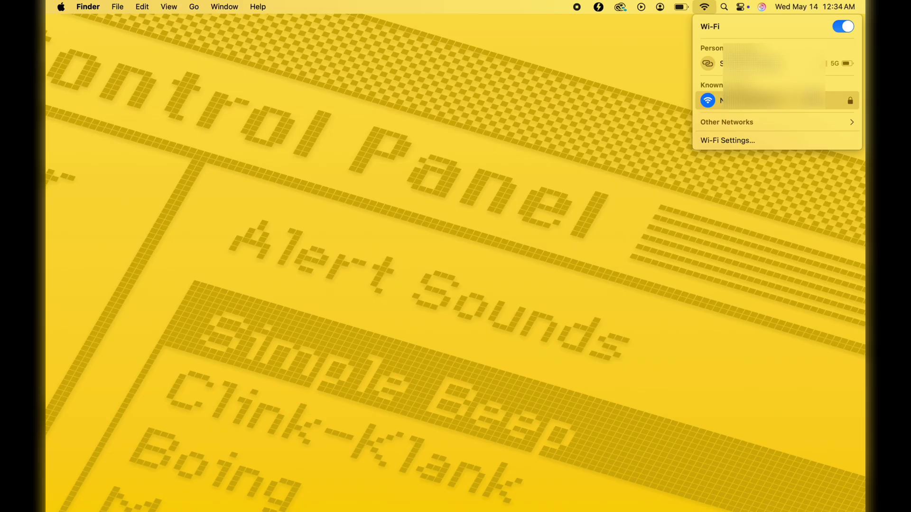
pyautogui.click(708, 103)
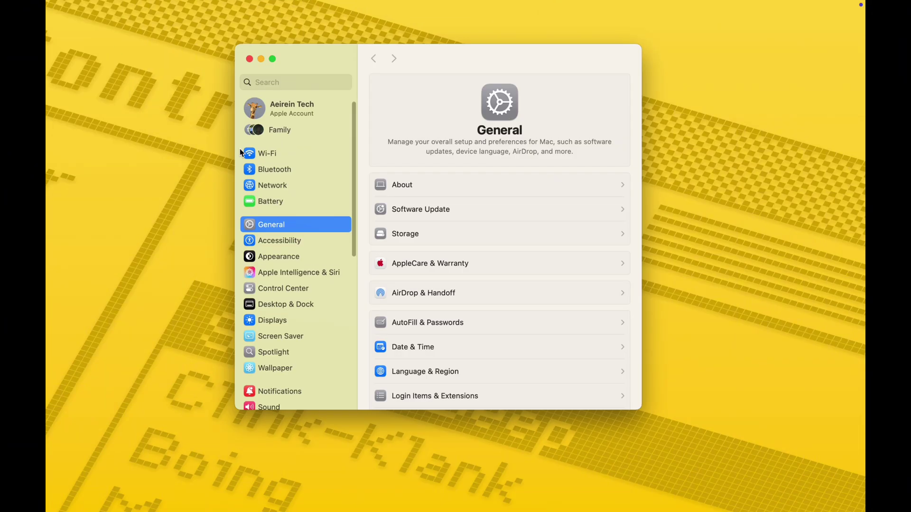
# Step: Begin downloading macOS Sequoia 15.5 via Software Update and accept the license
pyautogui.click(434, 209)
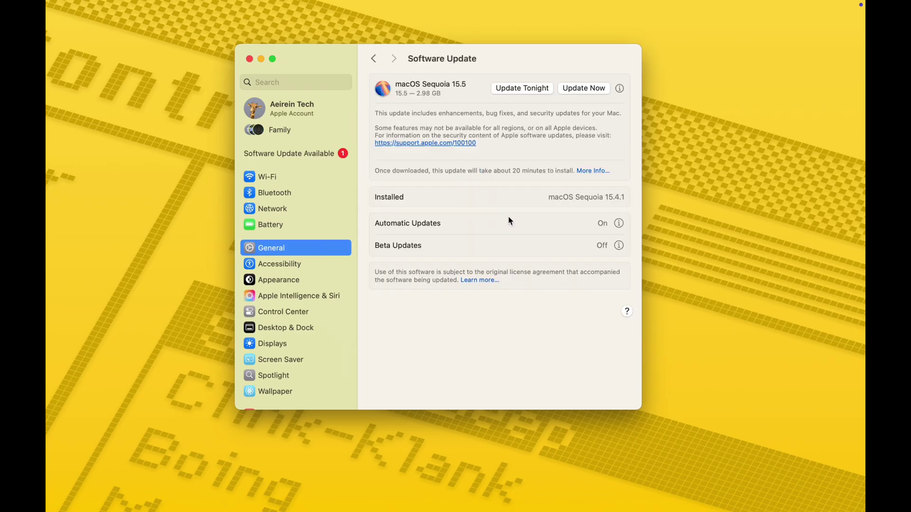
pyautogui.click(584, 88)
pyautogui.click(573, 347)
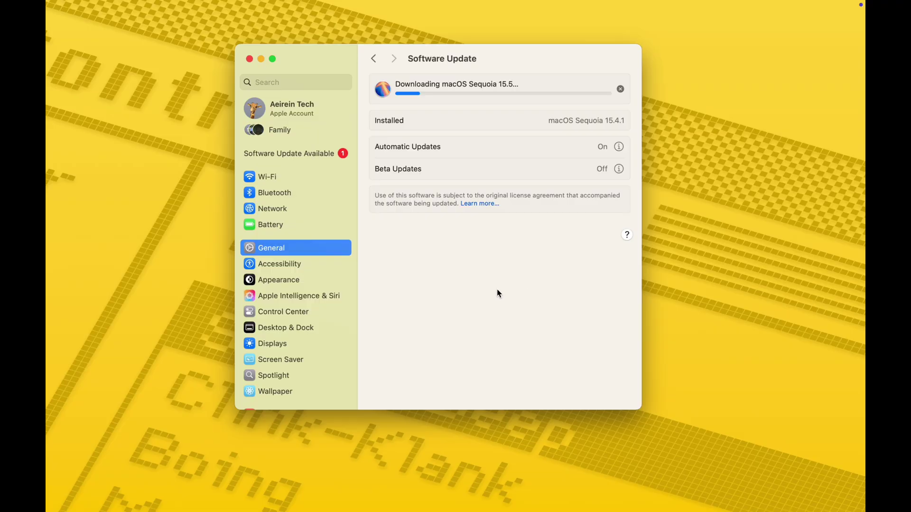
pyautogui.moveTo(673, 3)
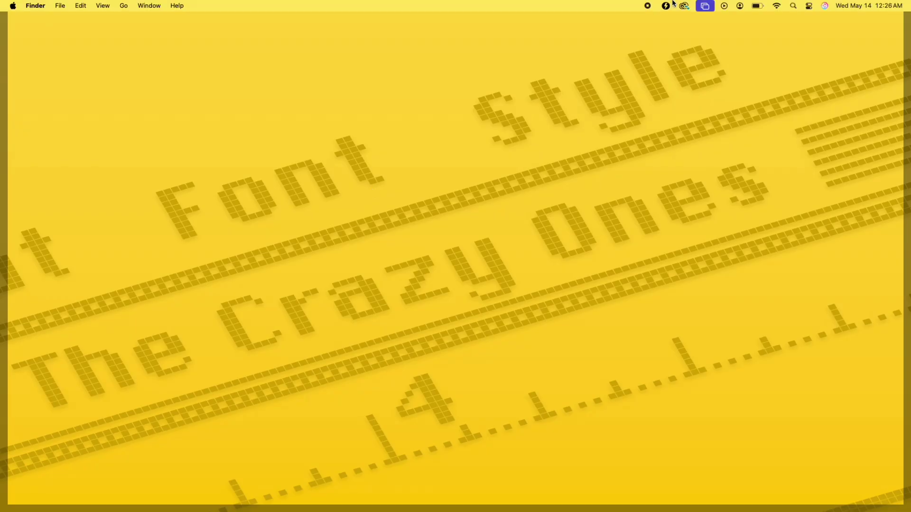
# Step: Check mirroring status and reopen Screen Mirroring controls to stop mirroring to the TV
pyautogui.click(705, 6)
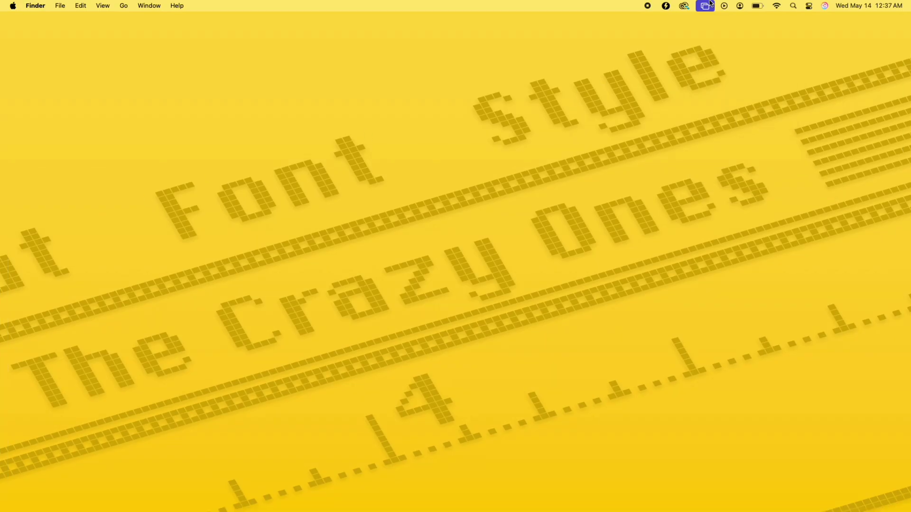
pyautogui.click(808, 6)
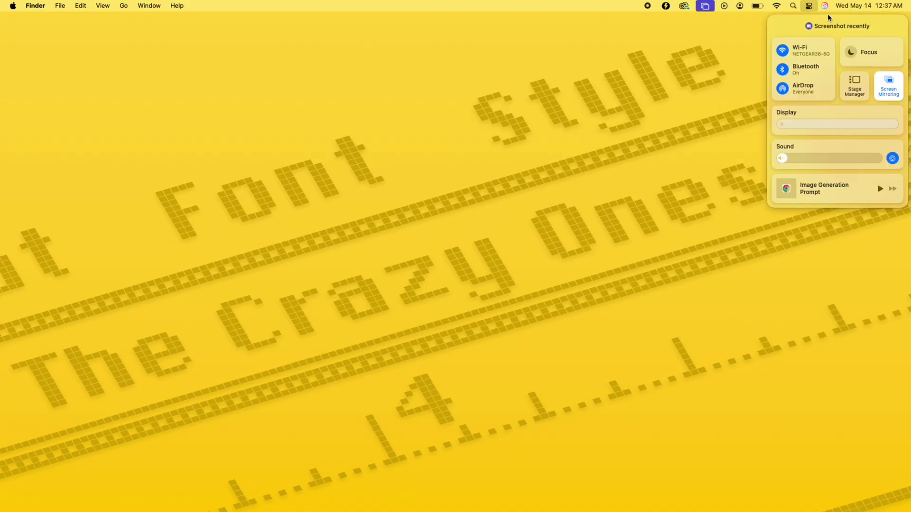
pyautogui.click(883, 87)
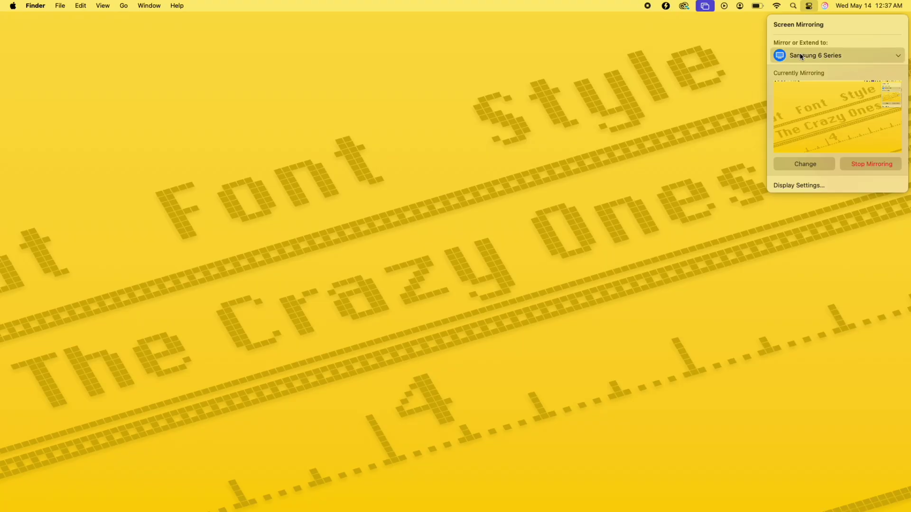